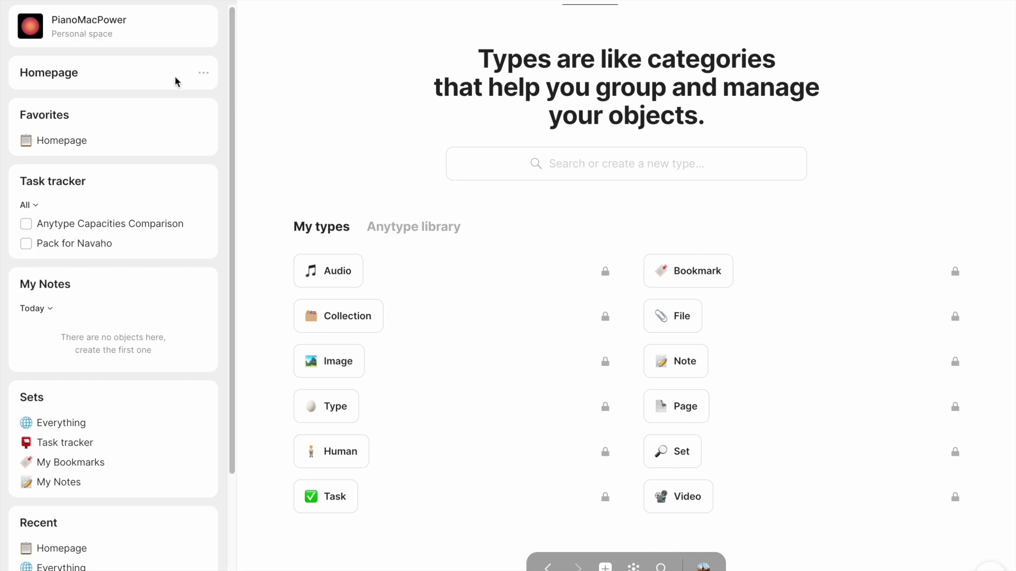
# Open the Homepage from the sidebar
pyautogui.click(147, 75)
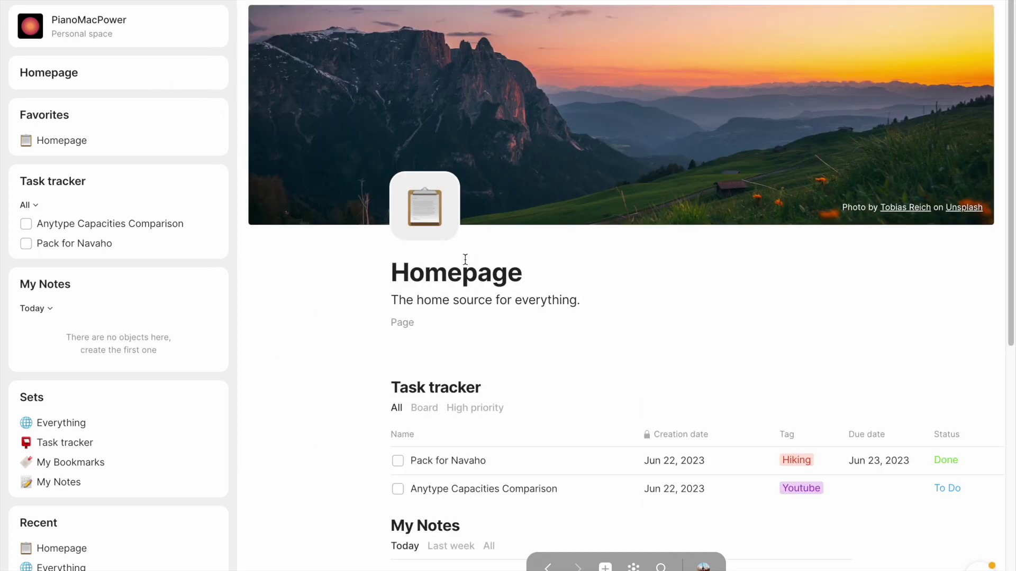
# Scroll through the Homepage, then open the Library and show its Relations tab
pyautogui.moveTo(713, 132)
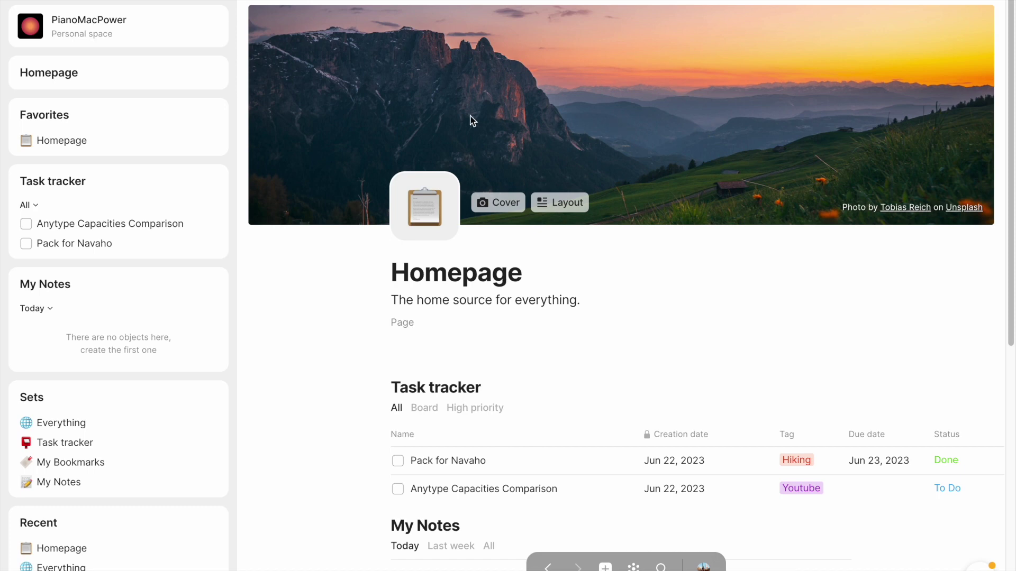
pyautogui.scroll(-3, 92, 429)
pyautogui.click(81, 500)
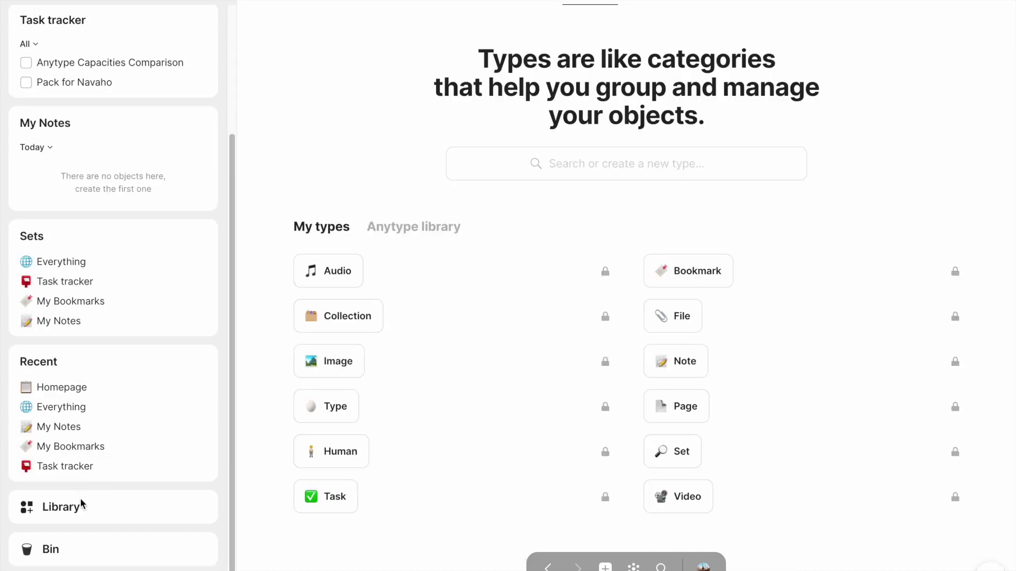
pyautogui.click(642, 1)
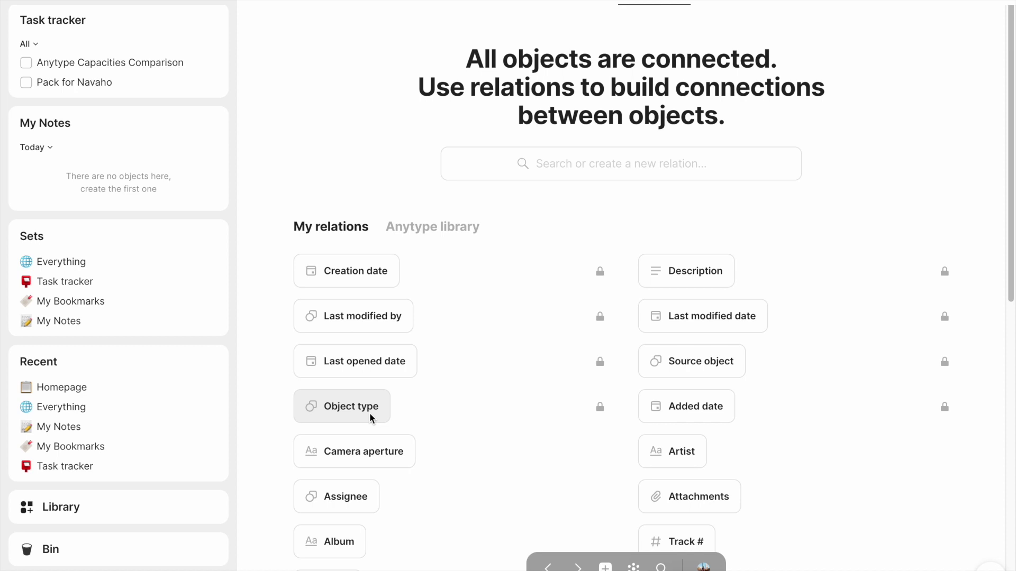
# Open the Book type from the Anytype library of types
pyautogui.click(602, 3)
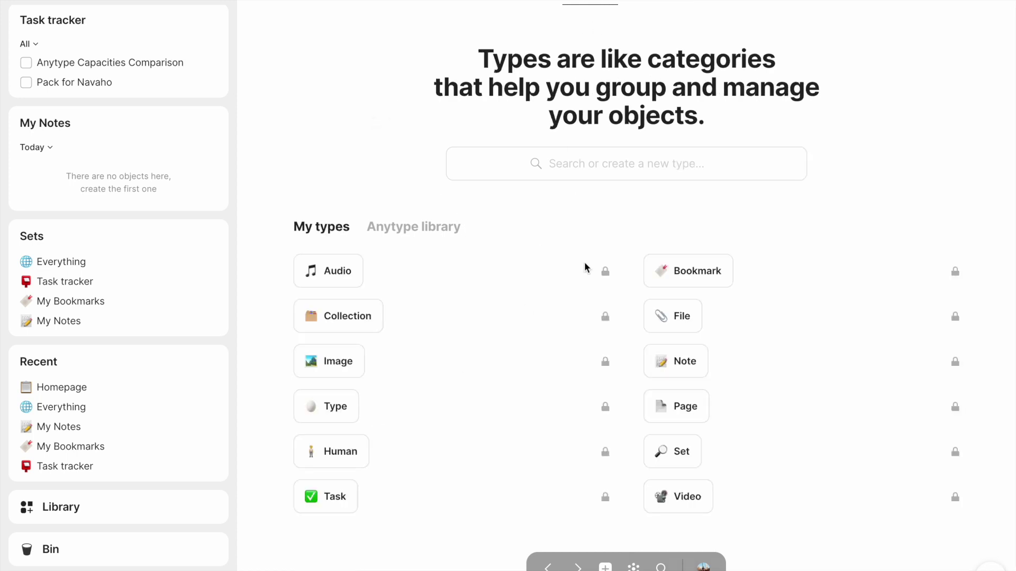
pyautogui.click(424, 227)
pyautogui.scroll(-2, 362, 199)
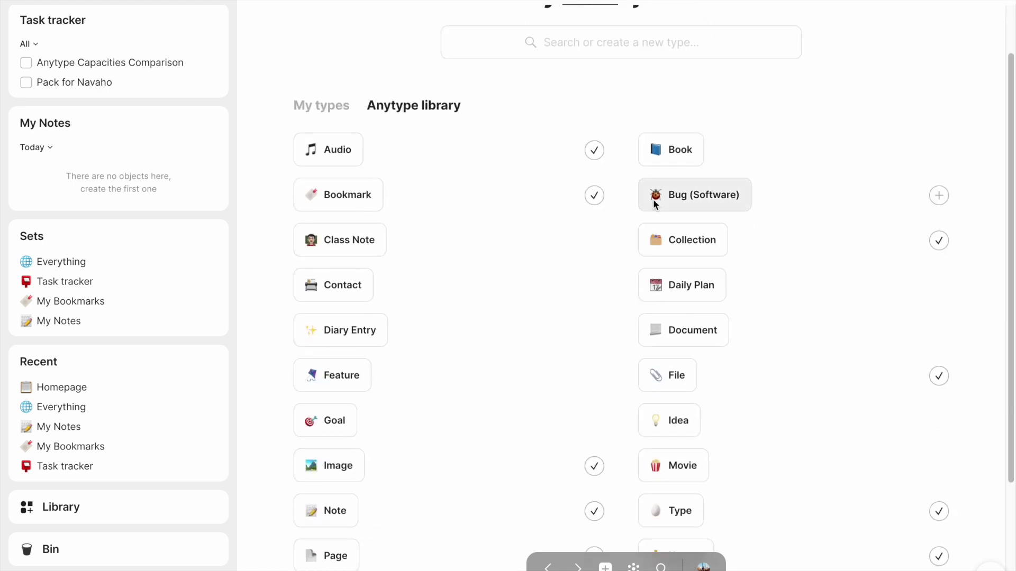
pyautogui.click(677, 151)
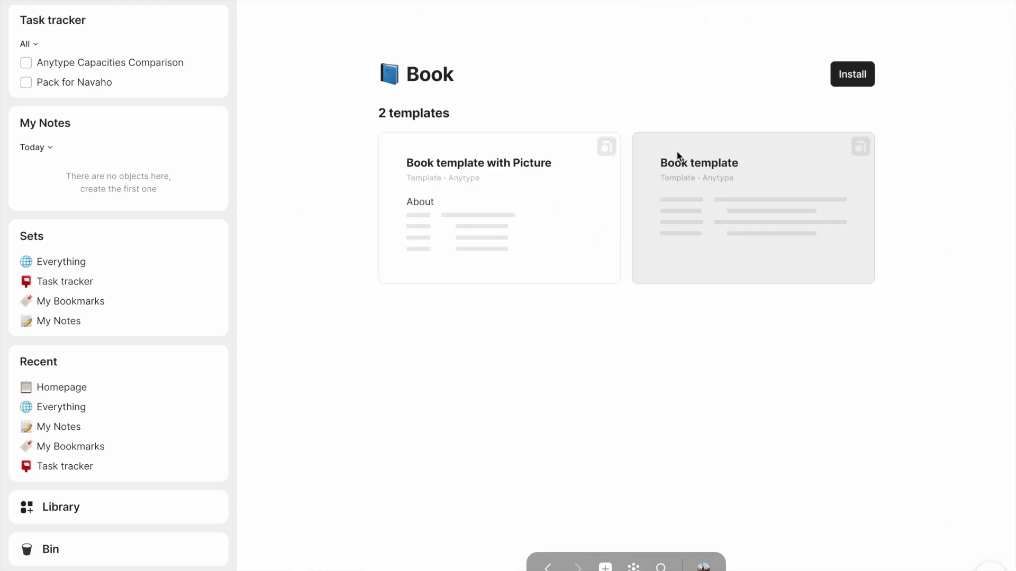
# Preview Book's 'with Picture' and plain templates, then return to My types
pyautogui.click(531, 186)
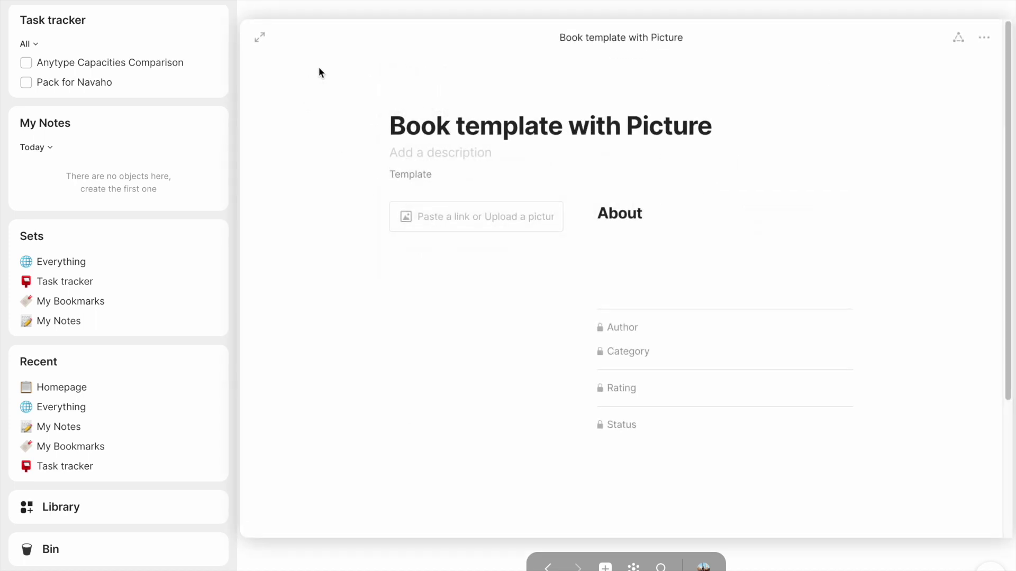
pyautogui.press('Escape')
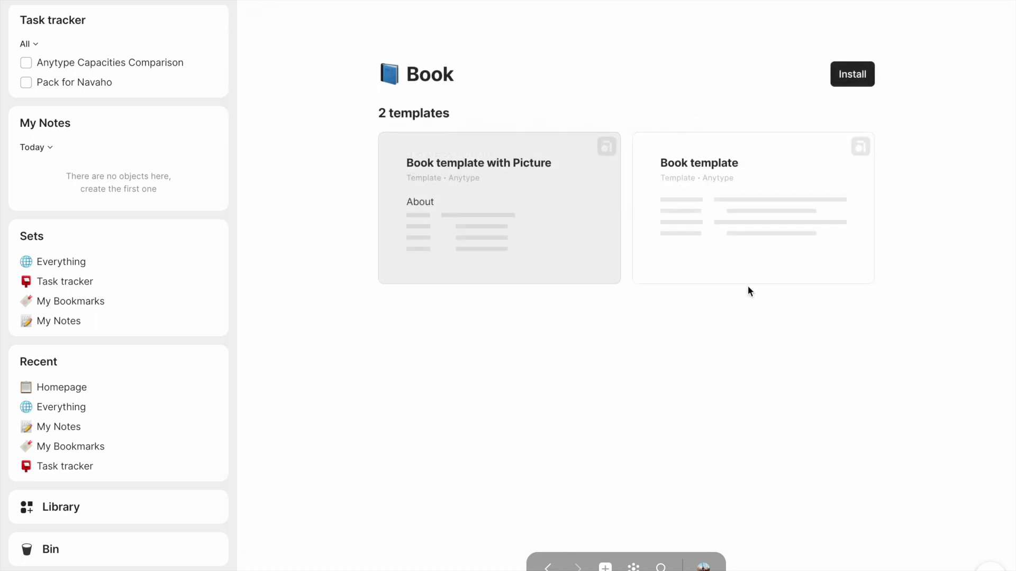
pyautogui.click(732, 253)
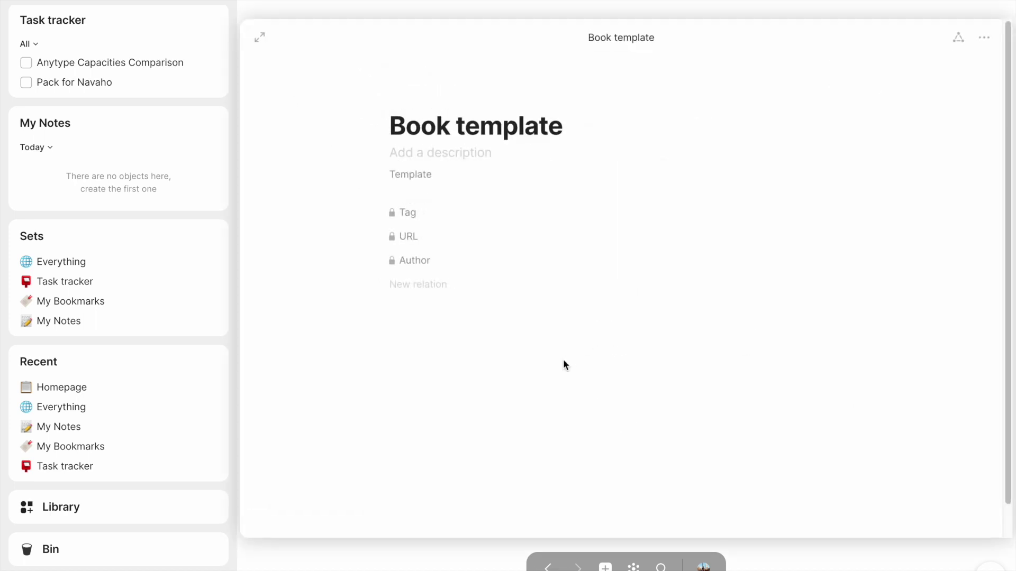
pyautogui.click(546, 565)
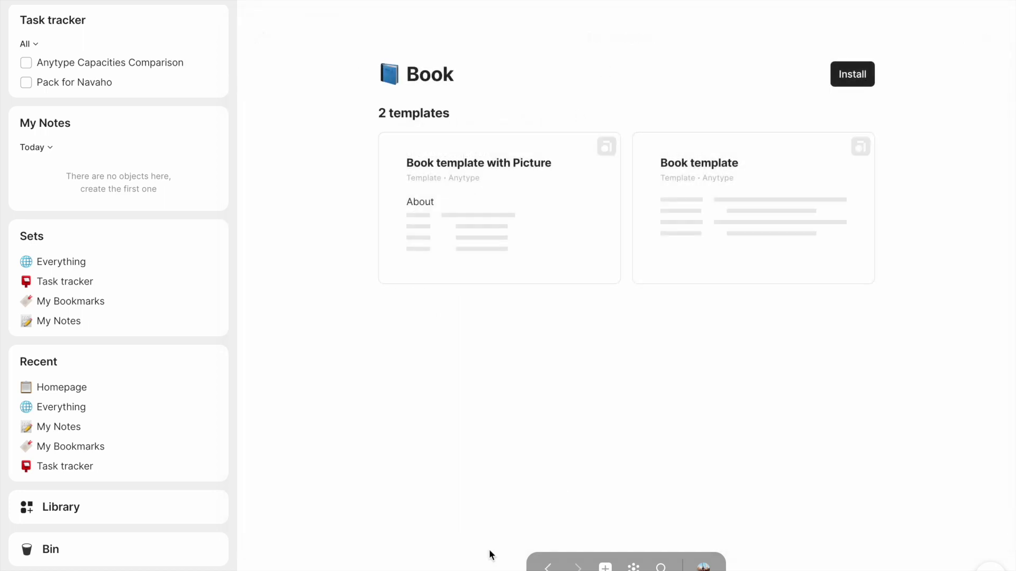
pyautogui.click(547, 567)
pyautogui.click(323, 228)
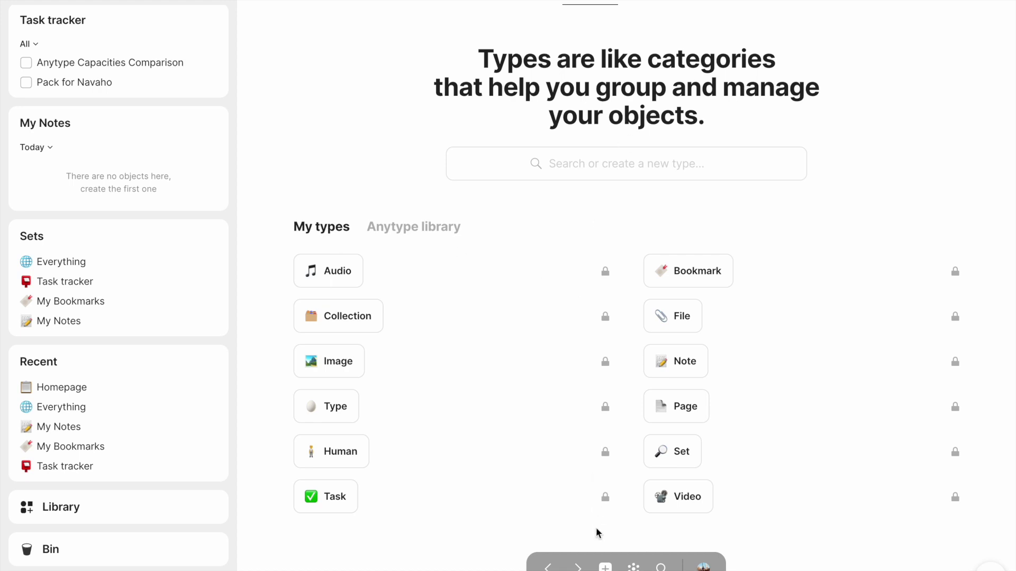
pyautogui.click(605, 568)
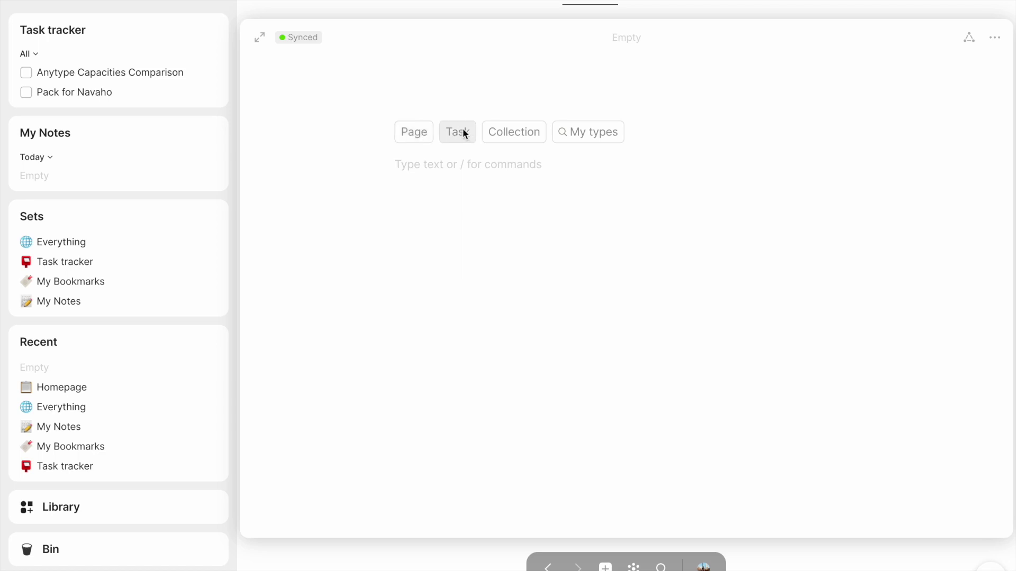
pyautogui.click(589, 133)
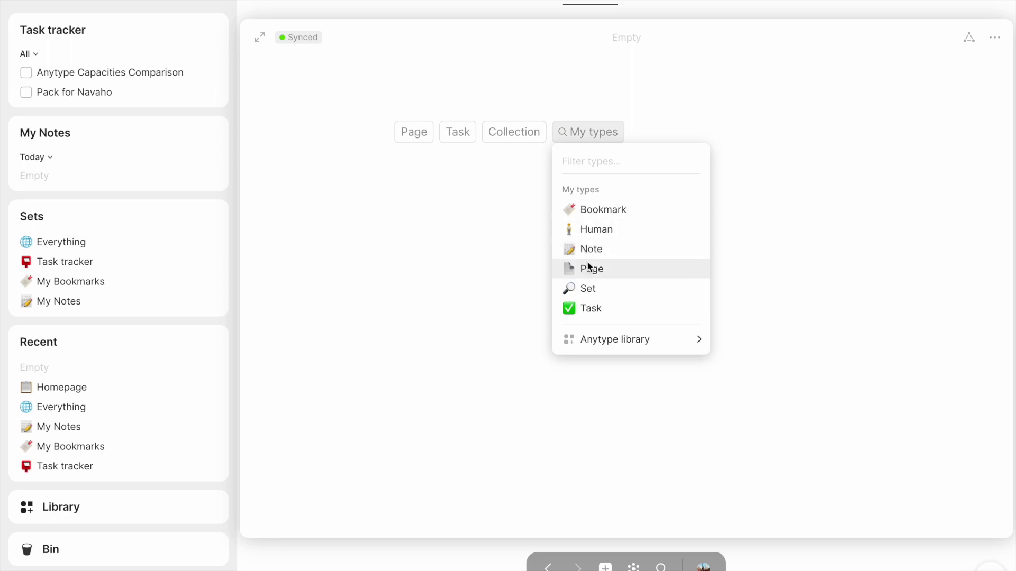
pyautogui.click(608, 232)
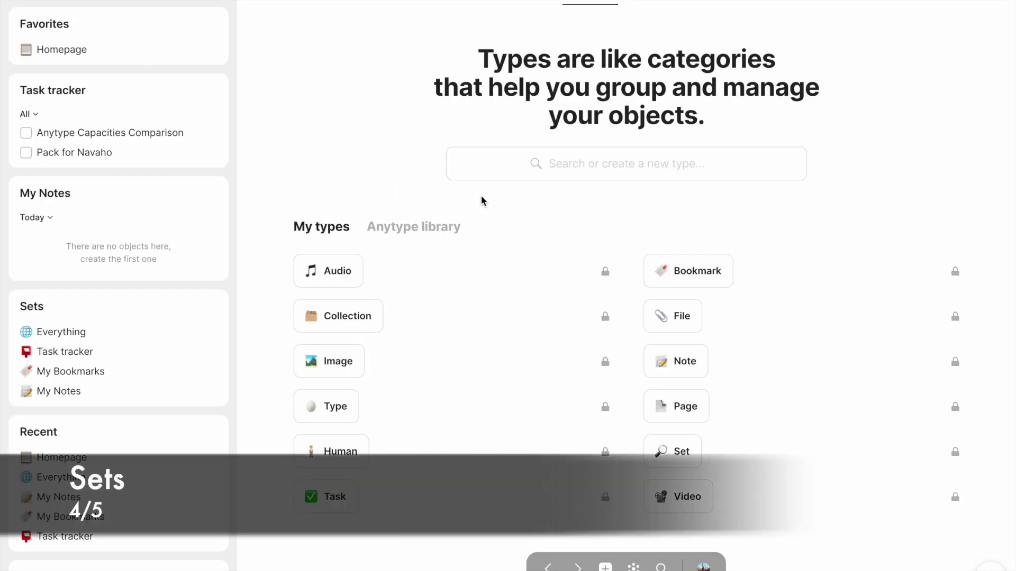
# Open the Set type page listing Everything, Task tracker, My Bookmarks and My Notes
pyautogui.click(669, 450)
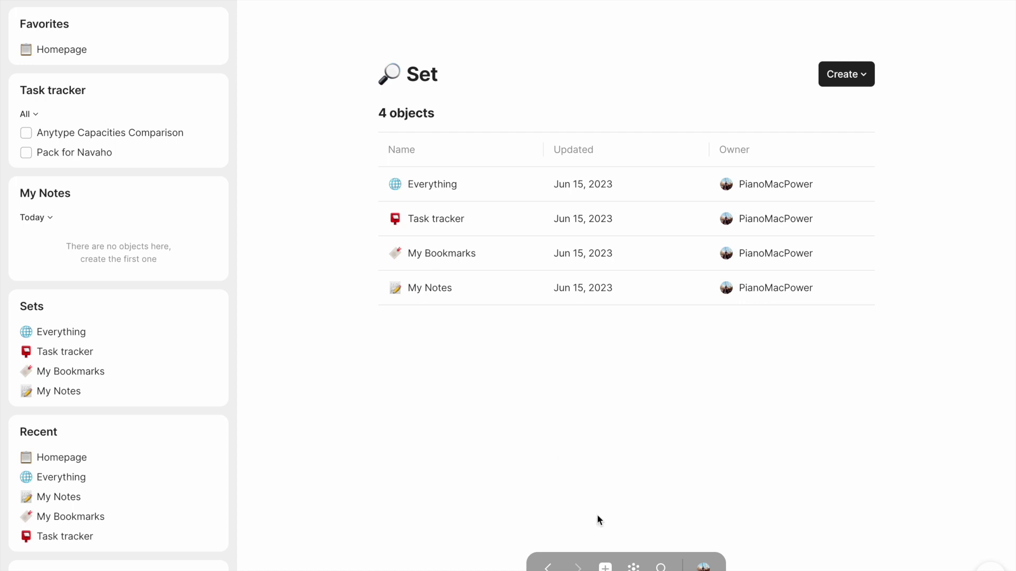
# Create a new set that collects Human objects
pyautogui.click(605, 567)
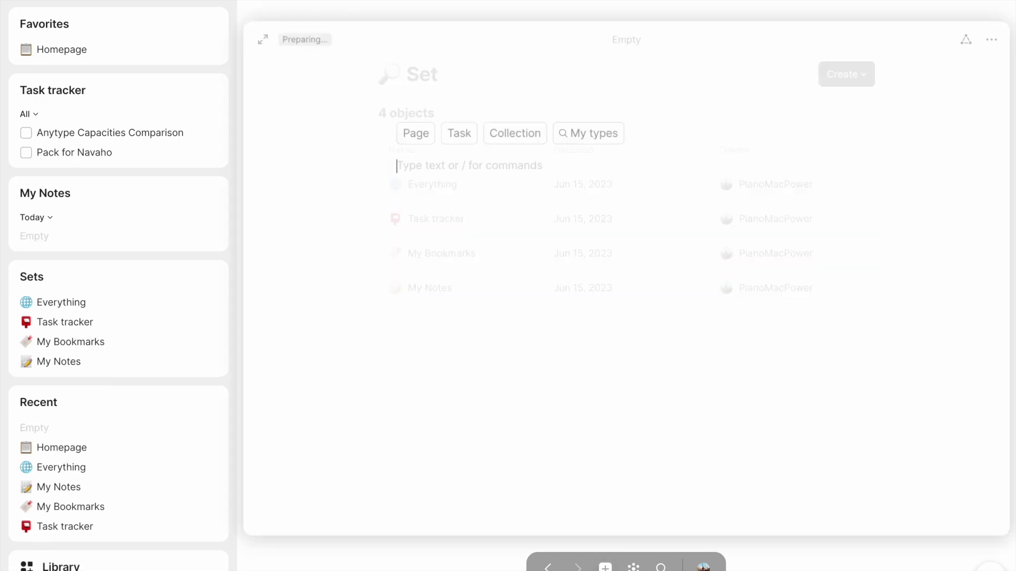
pyautogui.click(566, 133)
pyautogui.click(581, 286)
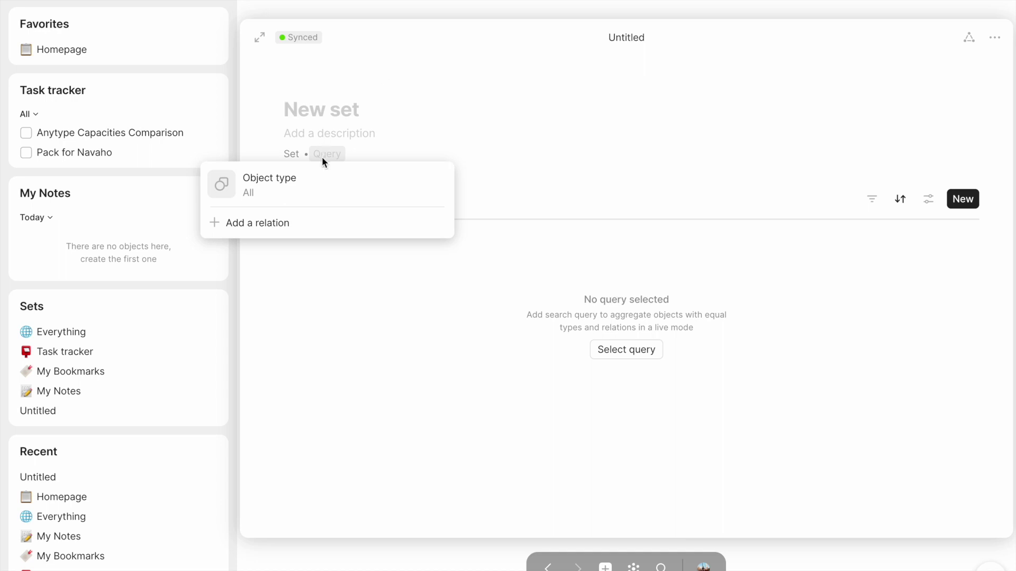
pyautogui.click(288, 180)
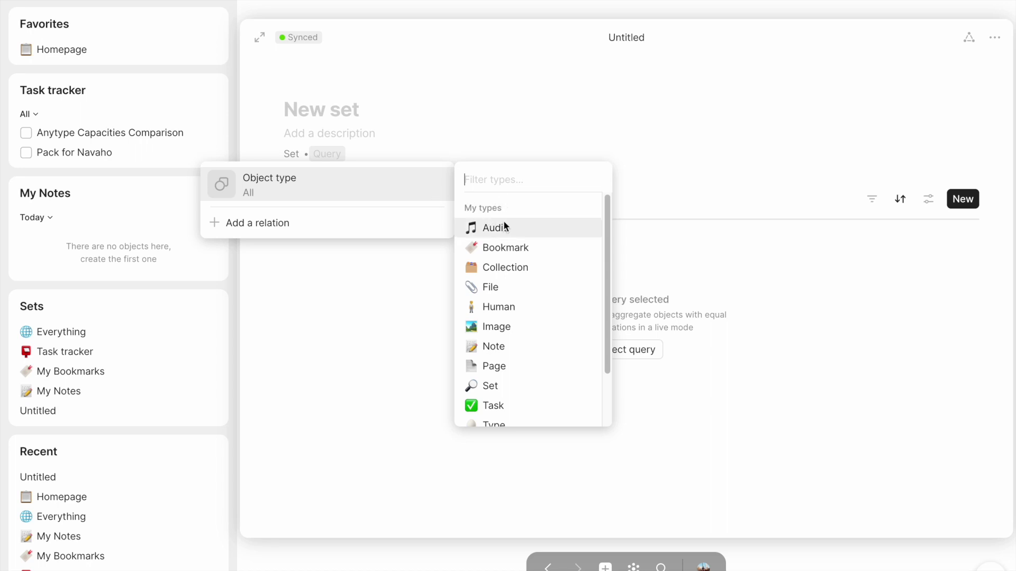
pyautogui.scroll(-2, 503, 220)
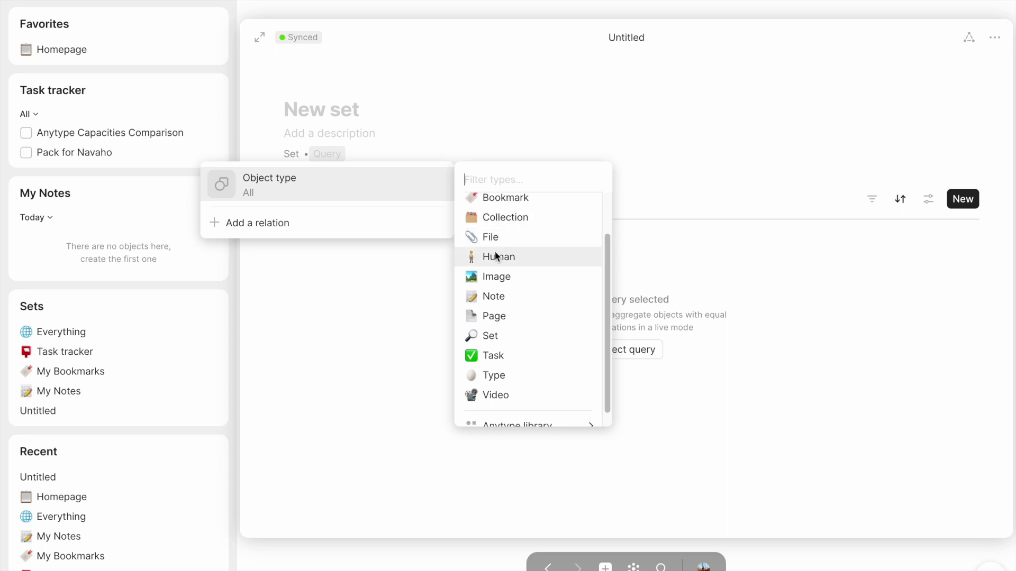
pyautogui.click(496, 256)
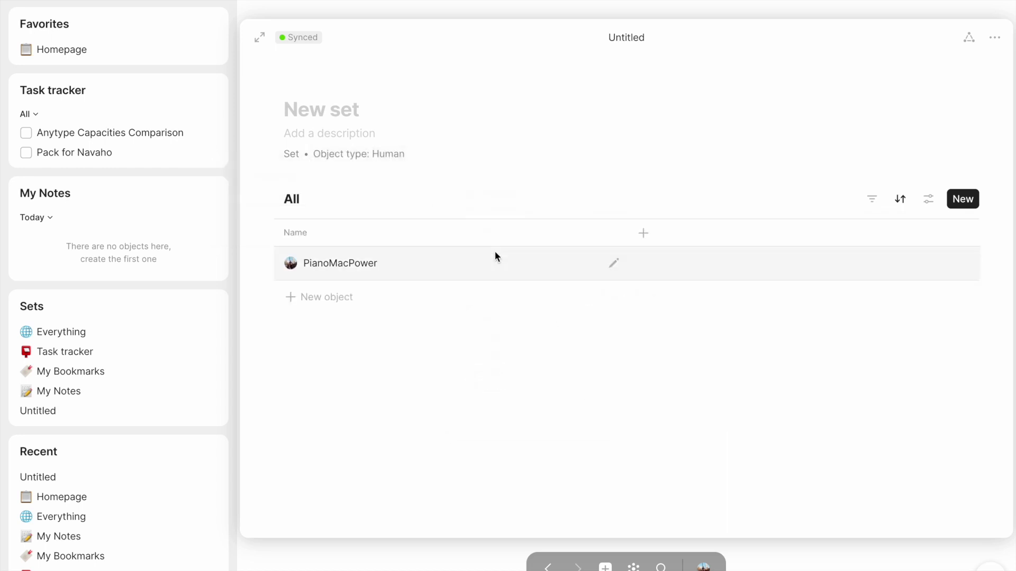
# Switch the set's query to Image objects, then remove that type filter
pyautogui.click(368, 152)
pyautogui.click(332, 178)
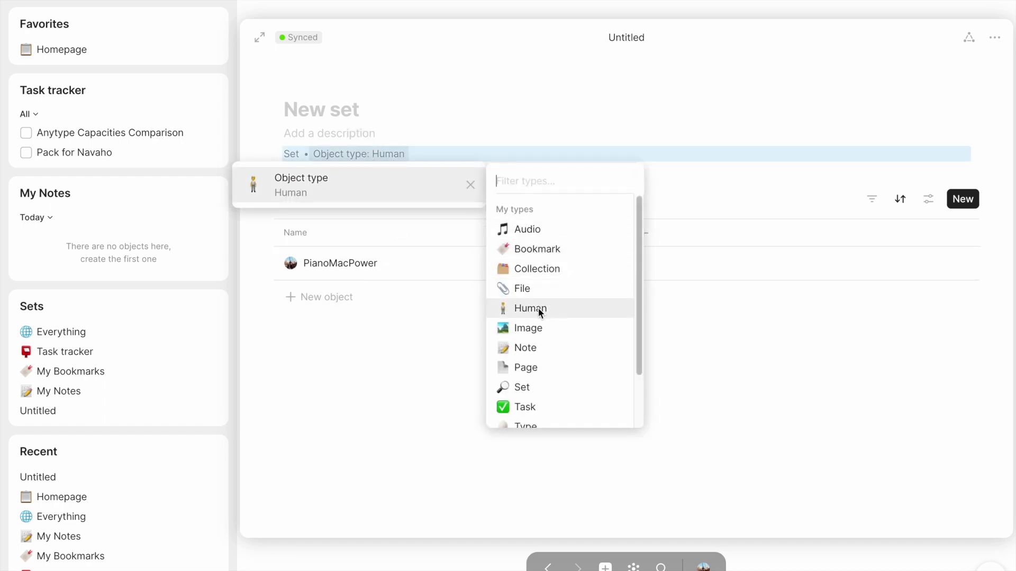
pyautogui.click(533, 324)
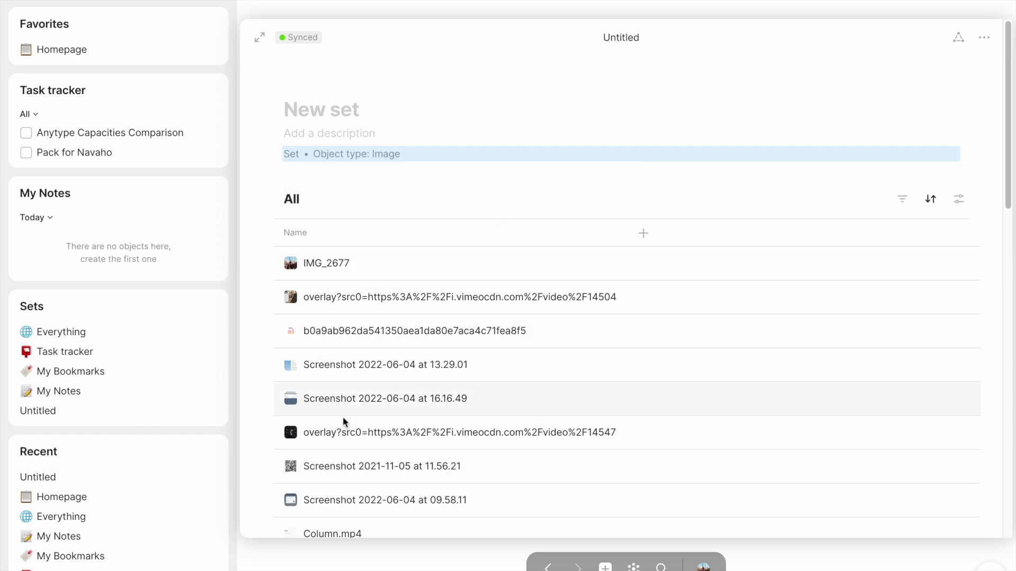
pyautogui.scroll(-2, 334, 431)
pyautogui.scroll(2, 335, 430)
pyautogui.click(376, 153)
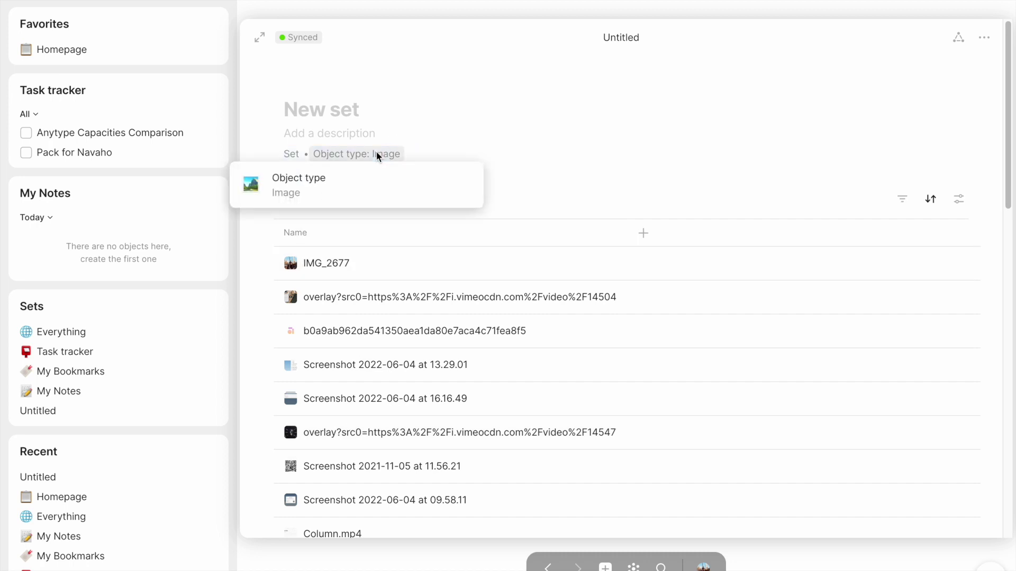
pyautogui.click(467, 185)
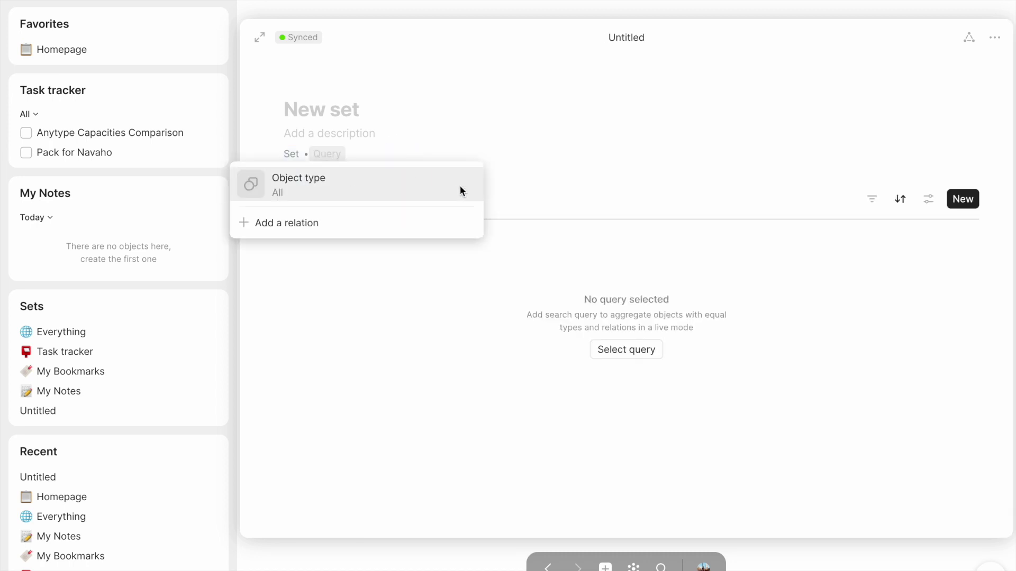
# Add Added date as the set's query relation
pyautogui.click(274, 222)
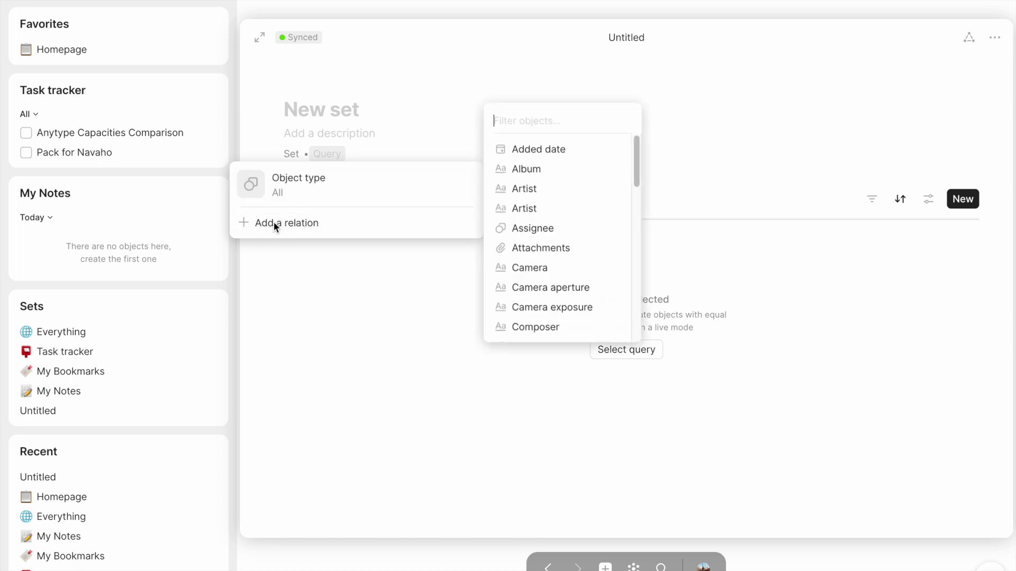
pyautogui.write('ob')
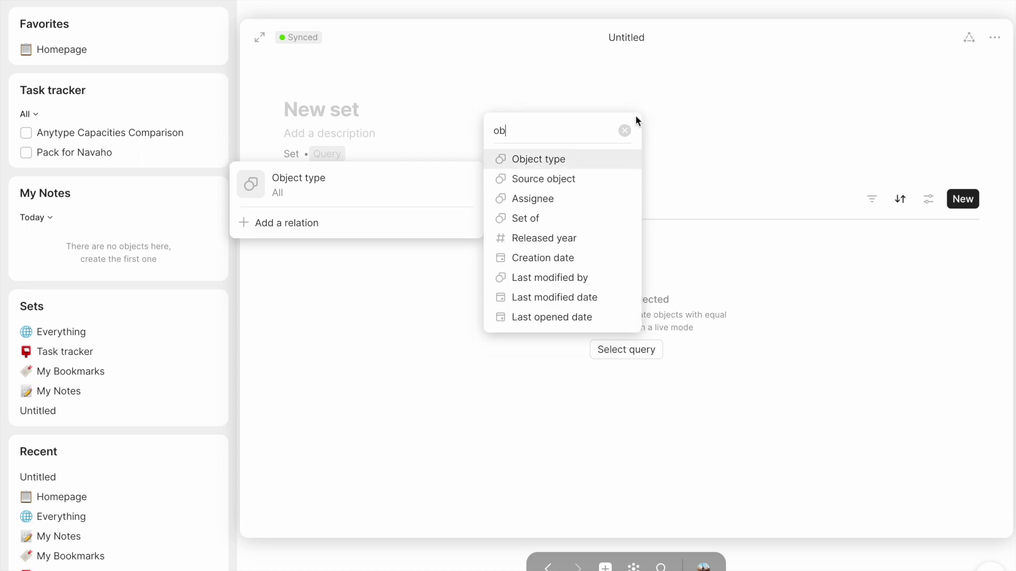
pyautogui.click(624, 130)
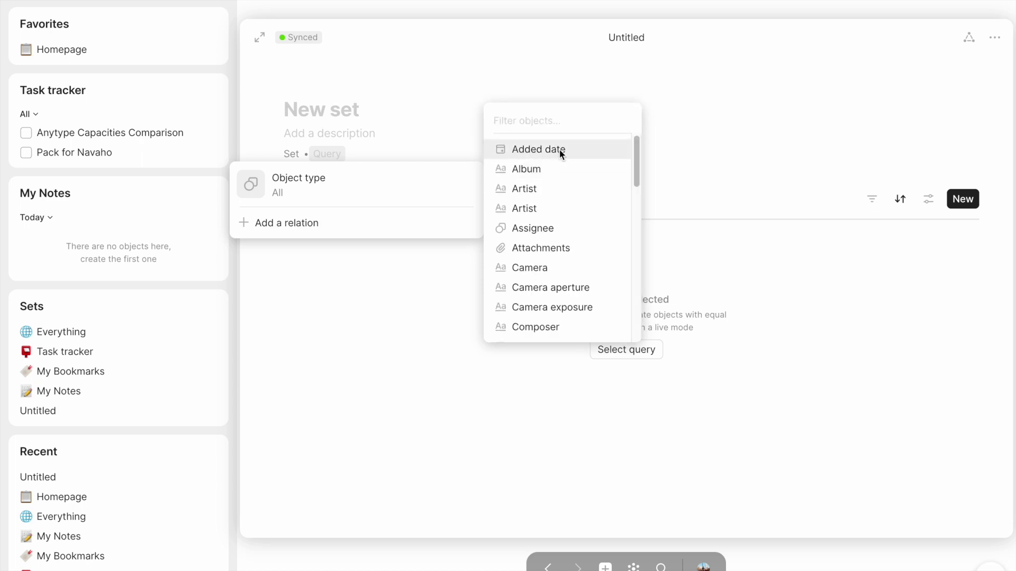
pyautogui.click(559, 150)
pyautogui.click(589, 170)
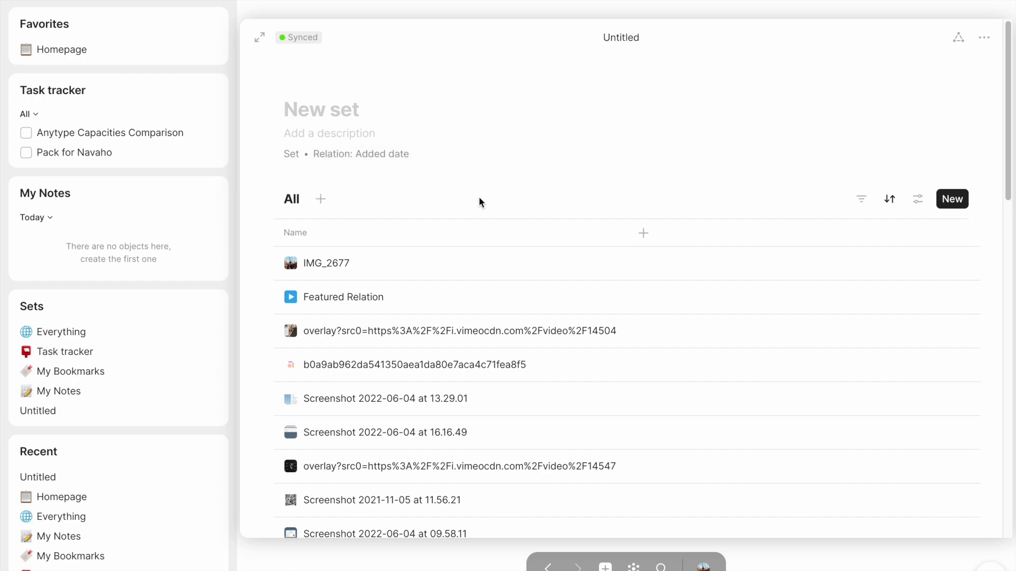
pyautogui.scroll(-10, 479, 232)
pyautogui.scroll(10, 480, 235)
# Swap the query to the Artist relation, then remove it, leaving the query empty
pyautogui.click(344, 153)
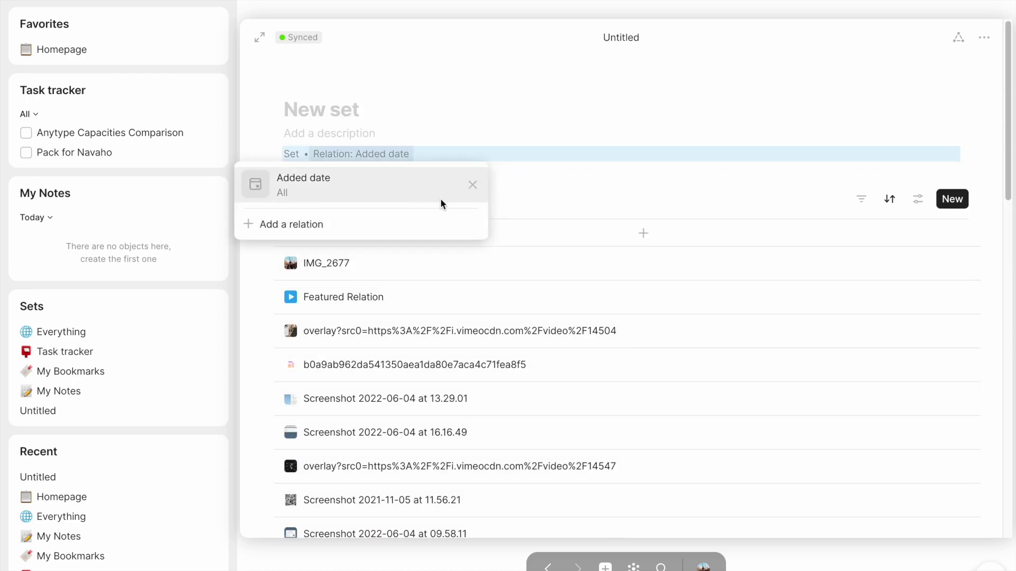
pyautogui.click(417, 222)
pyautogui.click(541, 210)
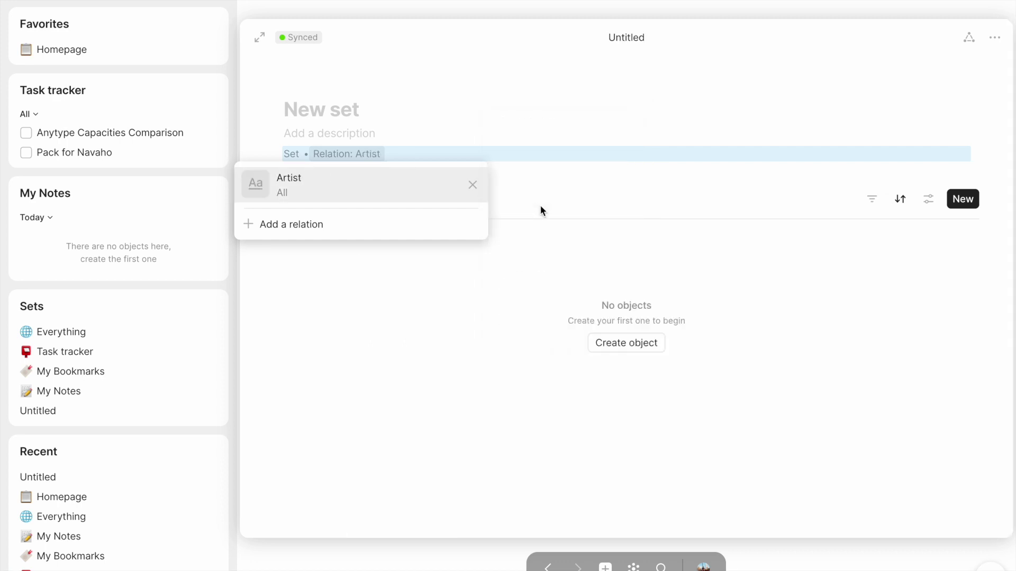
pyautogui.click(472, 185)
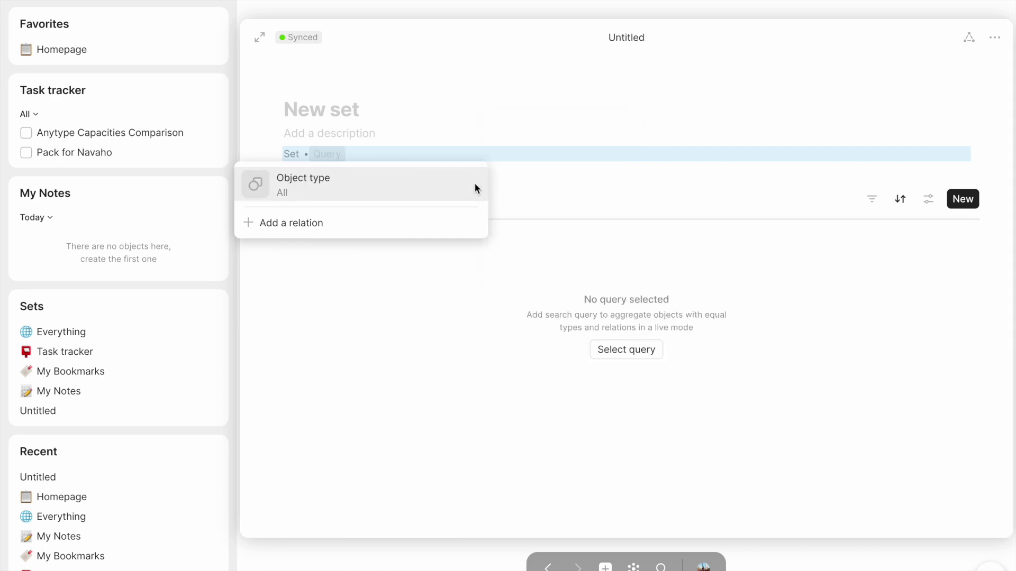
pyautogui.click(423, 16)
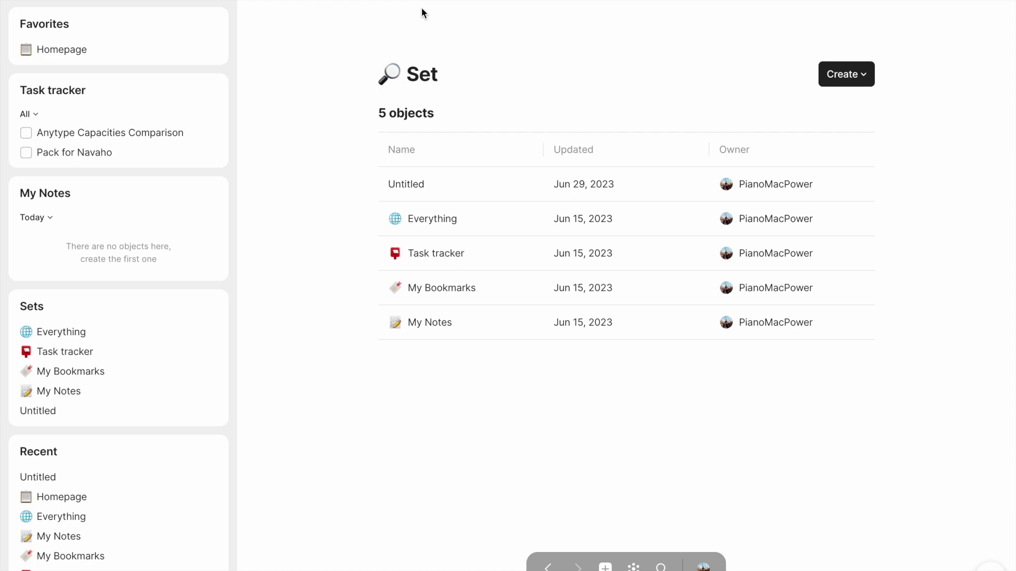
# Open Task tracker and inspect its Object type: Task source
pyautogui.click(75, 351)
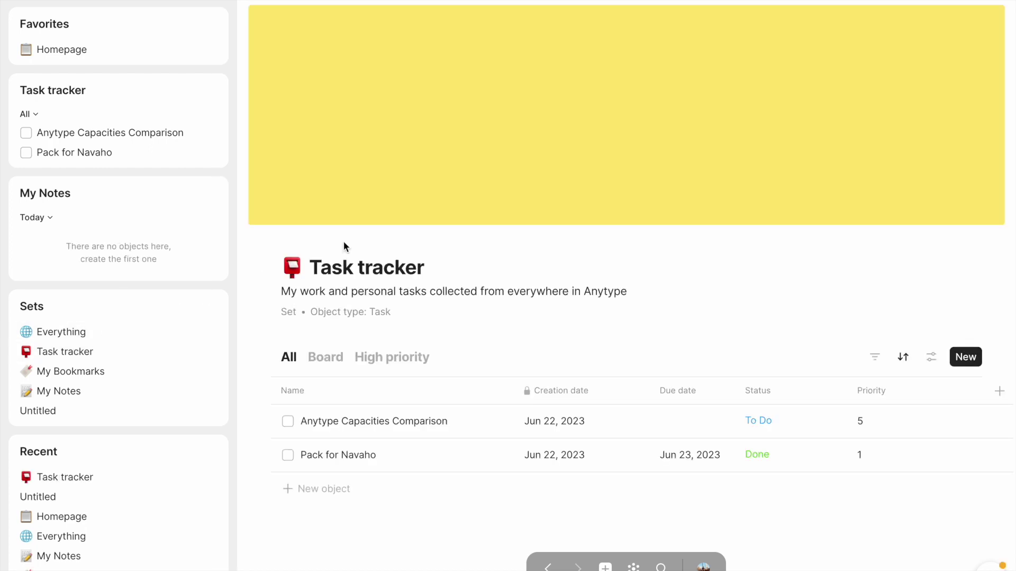
pyautogui.click(369, 319)
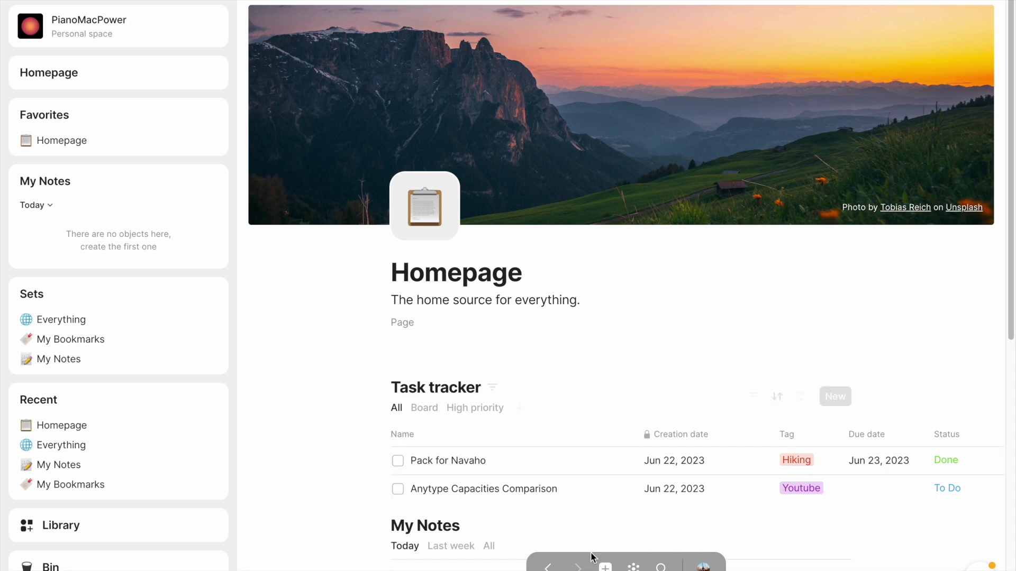
# Create a new collection titled 'test'
pyautogui.click(605, 567)
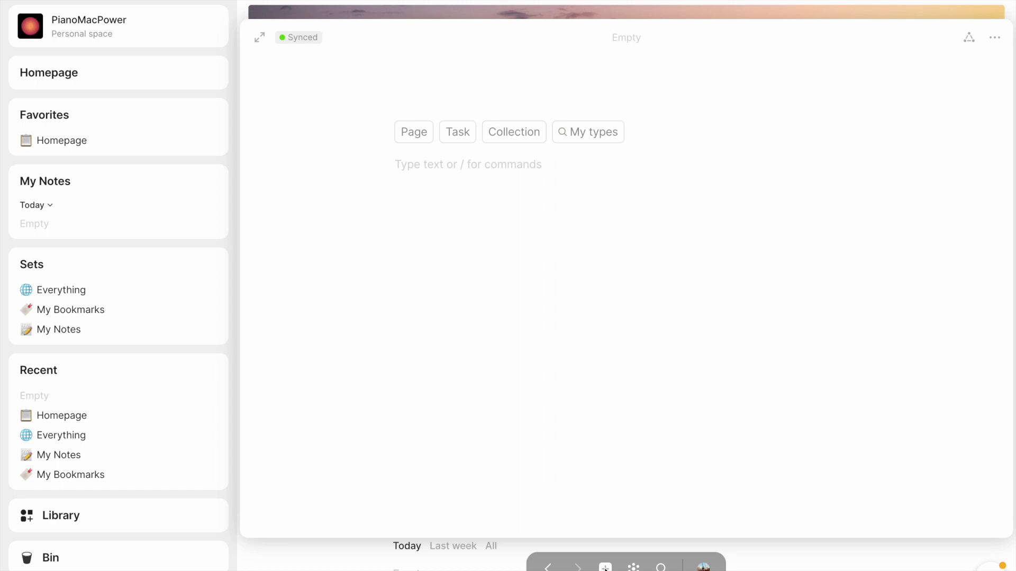
pyautogui.click(507, 130)
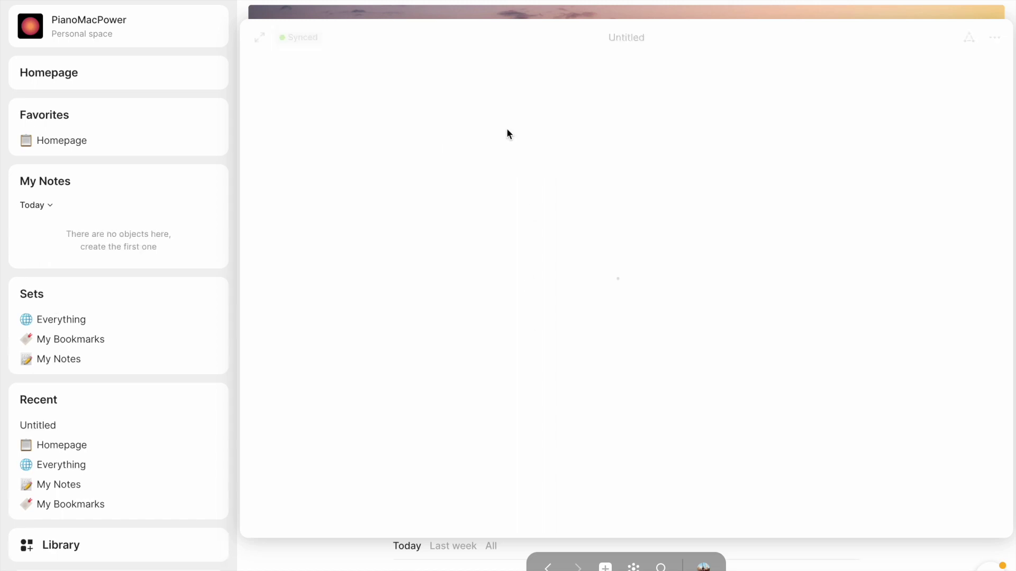
pyautogui.write('test')
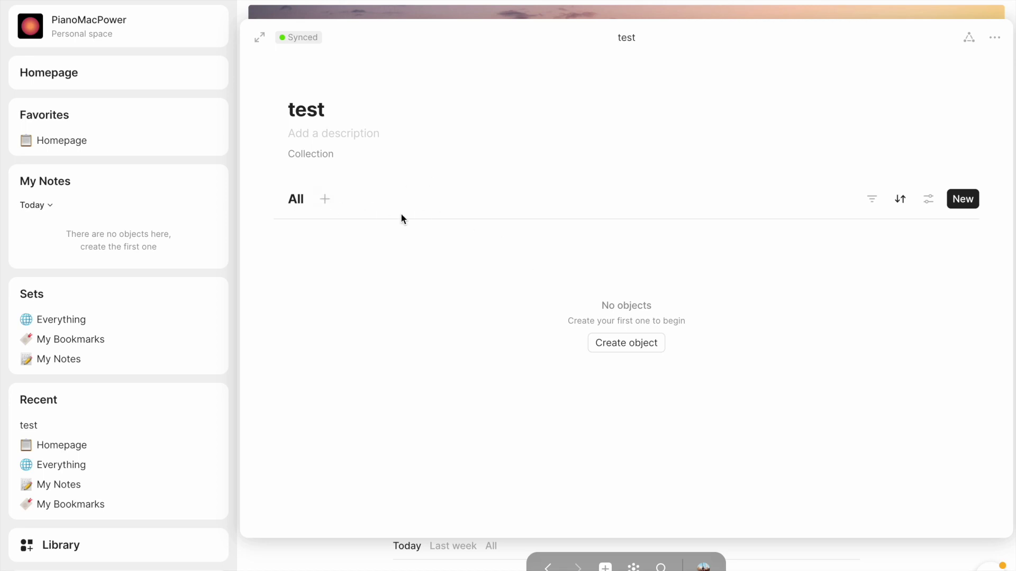
# Look over the Everything set's query, then reopen test and add a new object
pyautogui.click(97, 319)
pyautogui.click(68, 319)
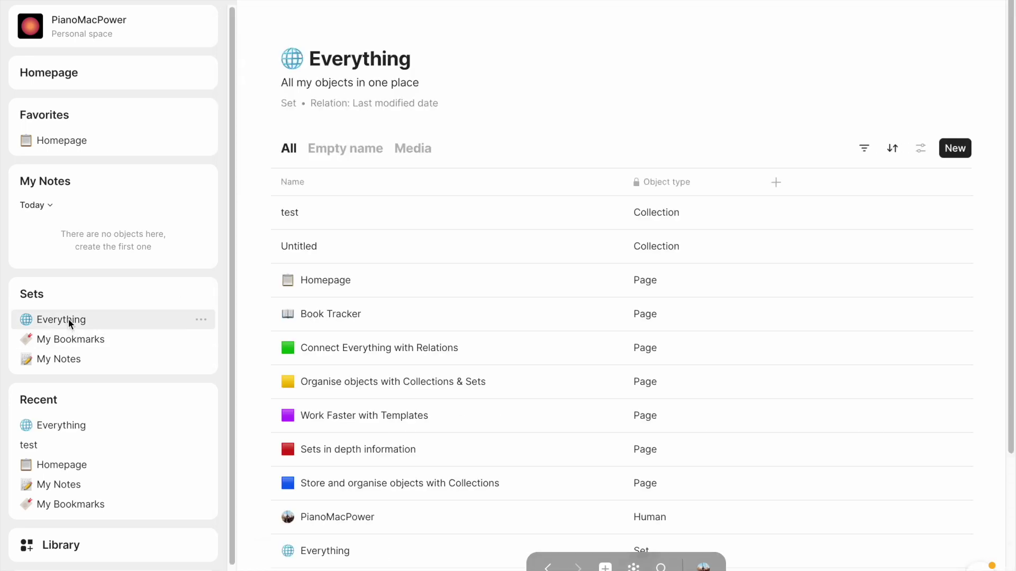
pyautogui.click(327, 104)
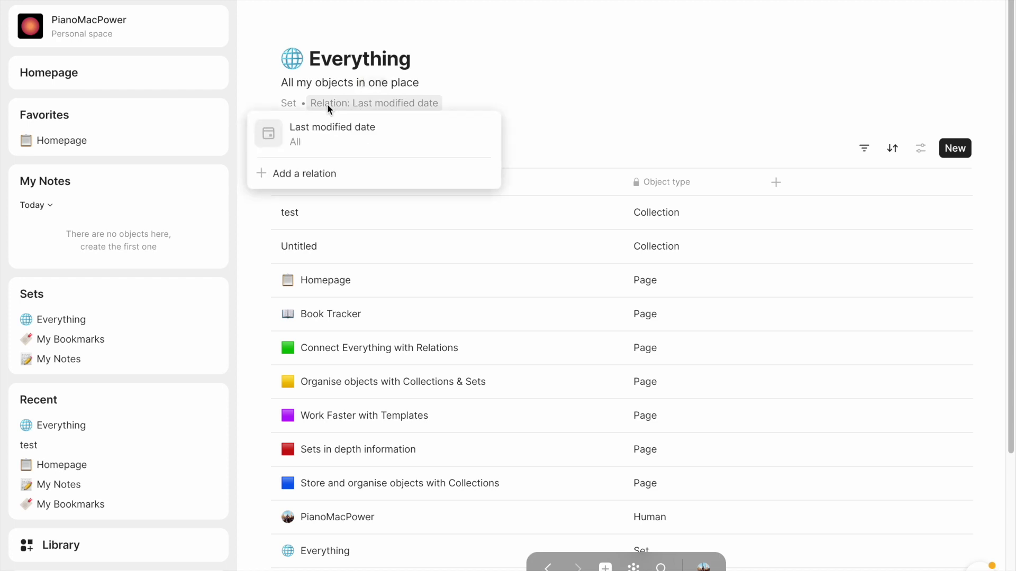
pyautogui.click(521, 85)
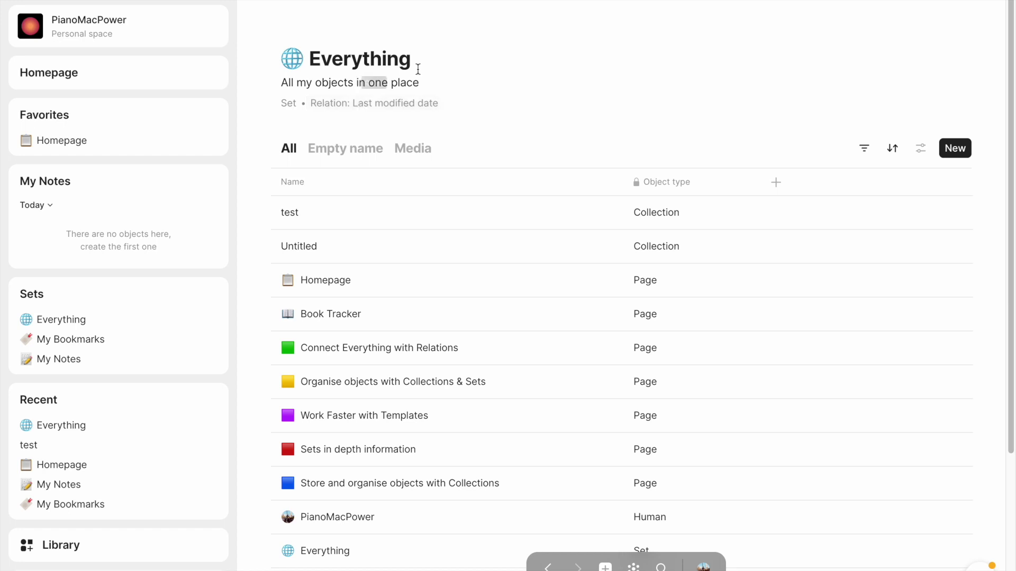
pyautogui.click(52, 445)
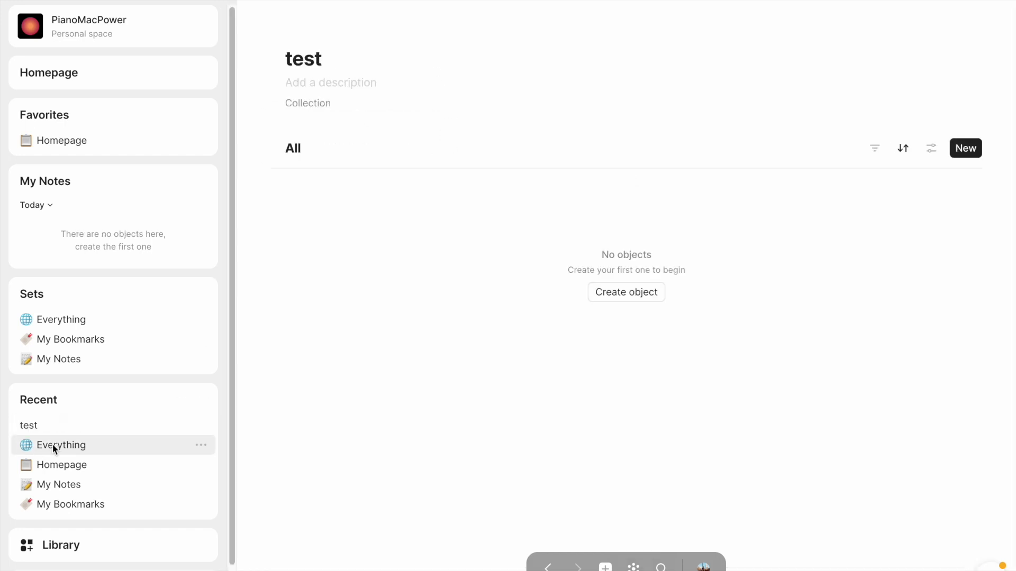
pyautogui.click(623, 291)
# Make the new object a Note titled 'test note'
pyautogui.click(402, 210)
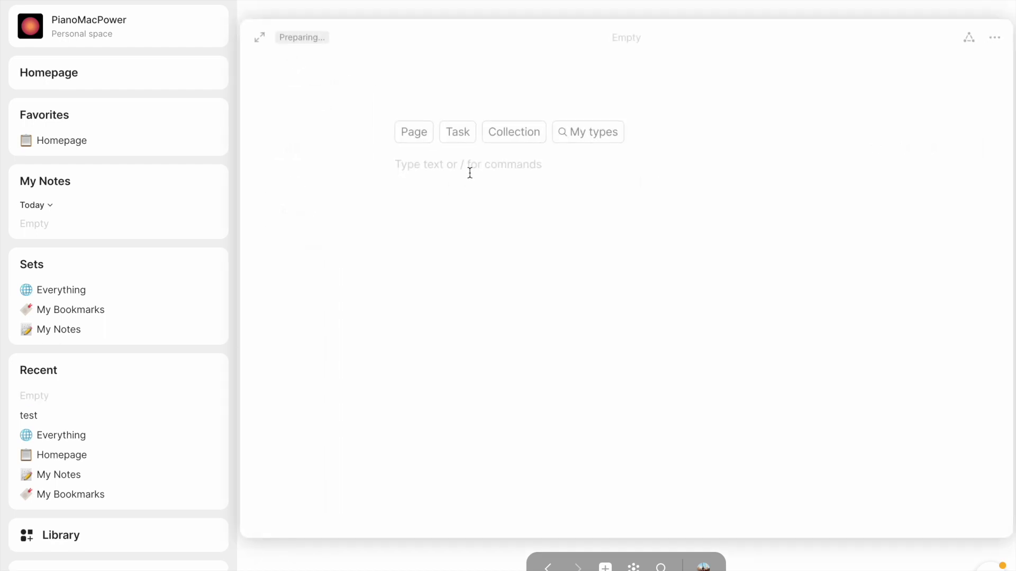
pyautogui.click(579, 138)
pyautogui.click(581, 247)
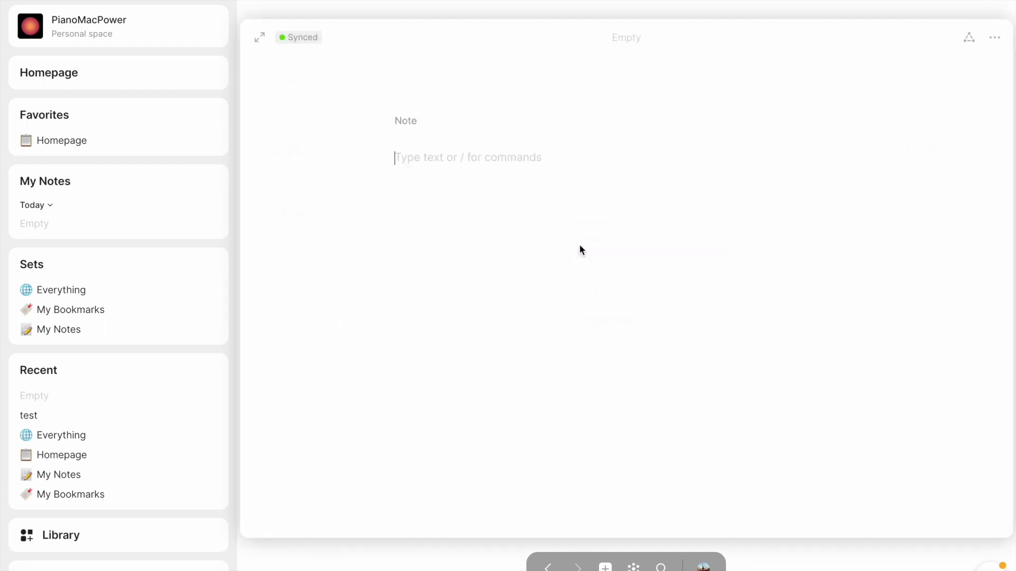
pyautogui.write('test note')
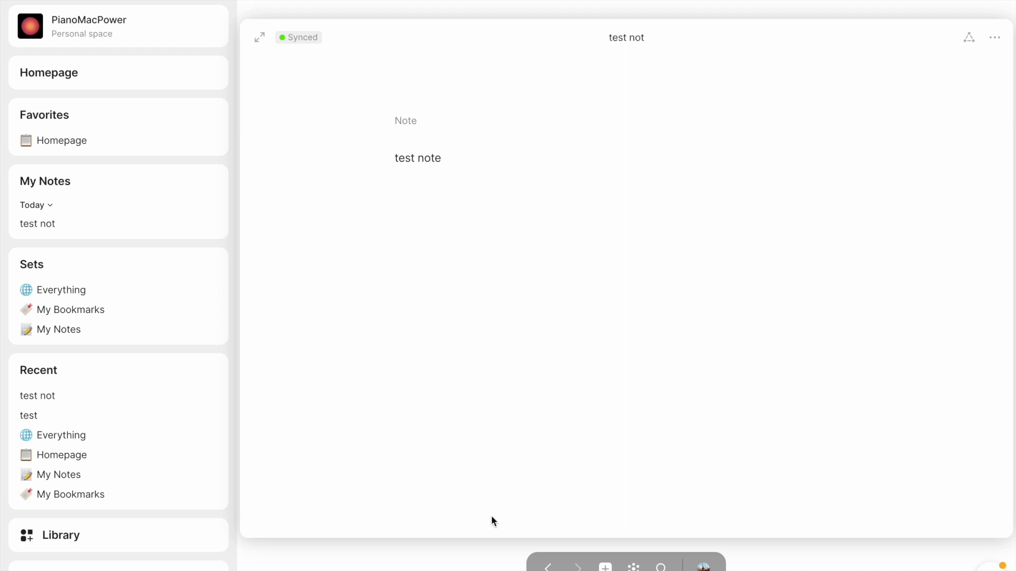
pyautogui.press('Escape')
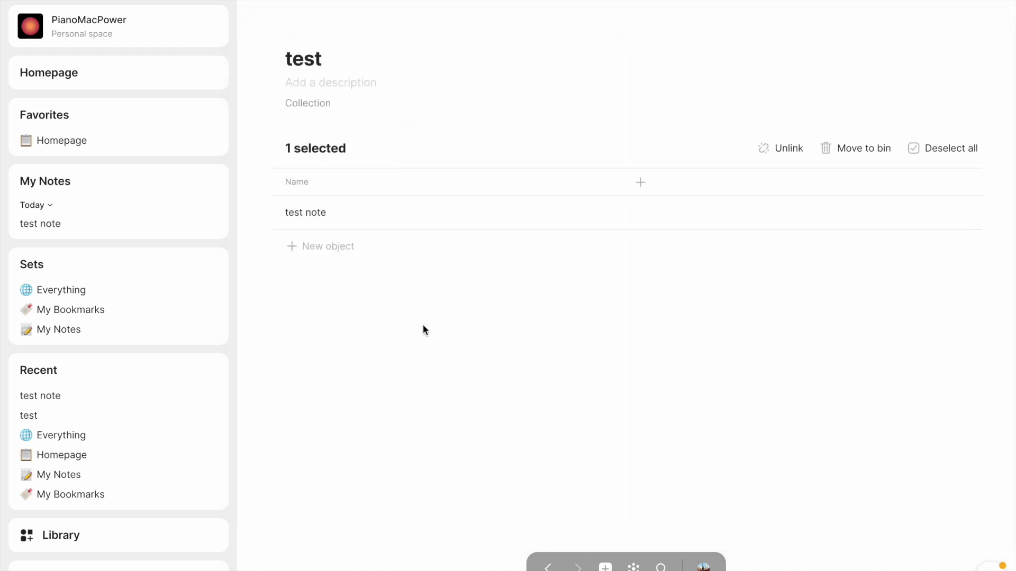
# Show the Object type column in the collection's table
pyautogui.click(640, 183)
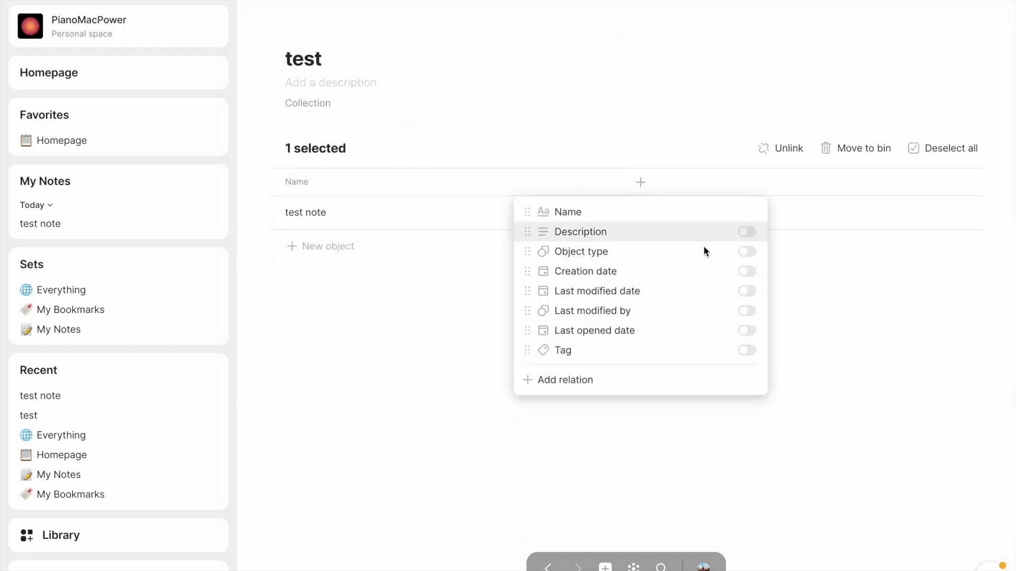
pyautogui.click(747, 251)
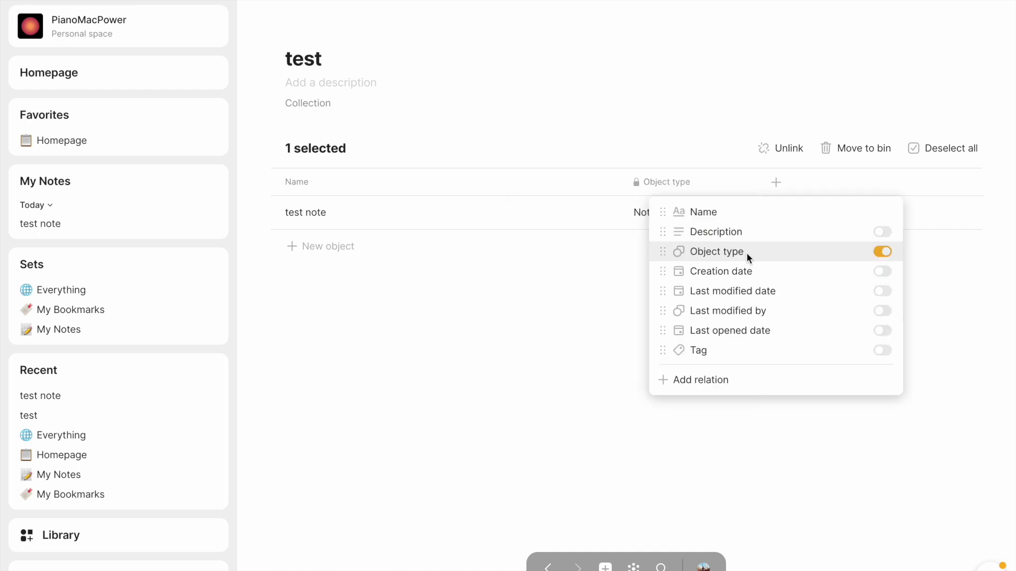
pyautogui.click(433, 326)
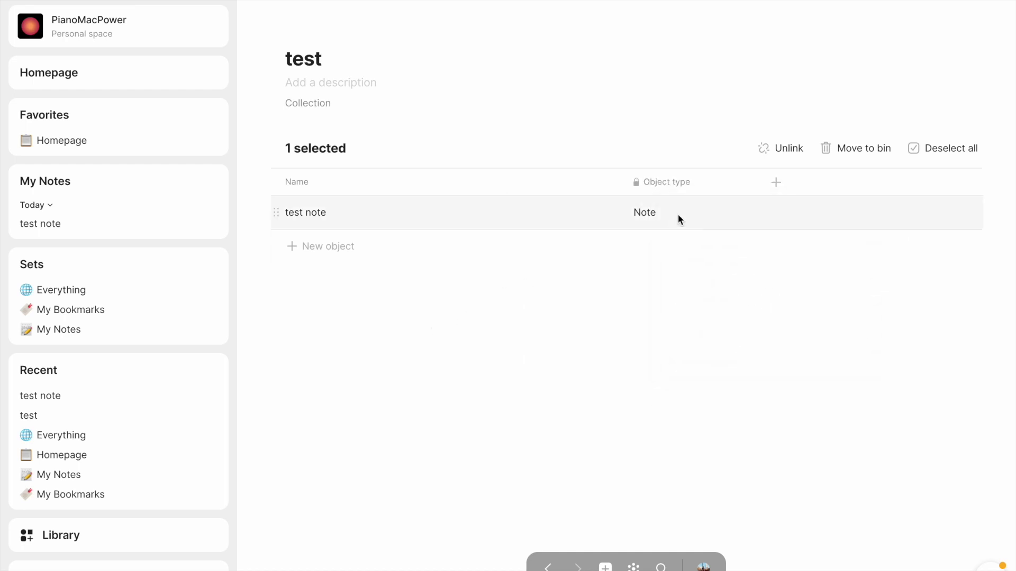
# Add another object as a Page titled 'test page'
pyautogui.click(336, 246)
pyautogui.click(309, 246)
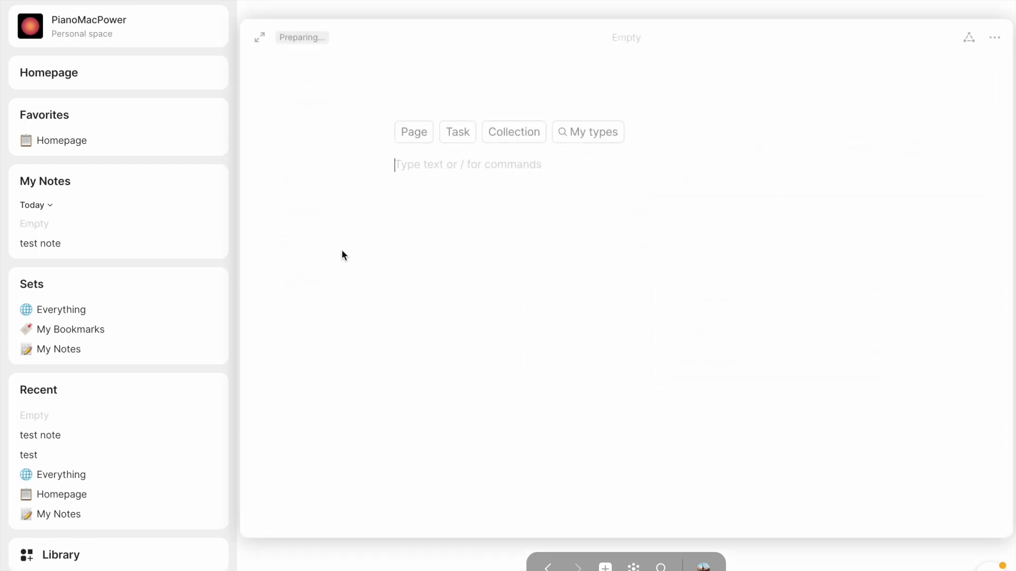
pyautogui.click(424, 133)
pyautogui.write('t')
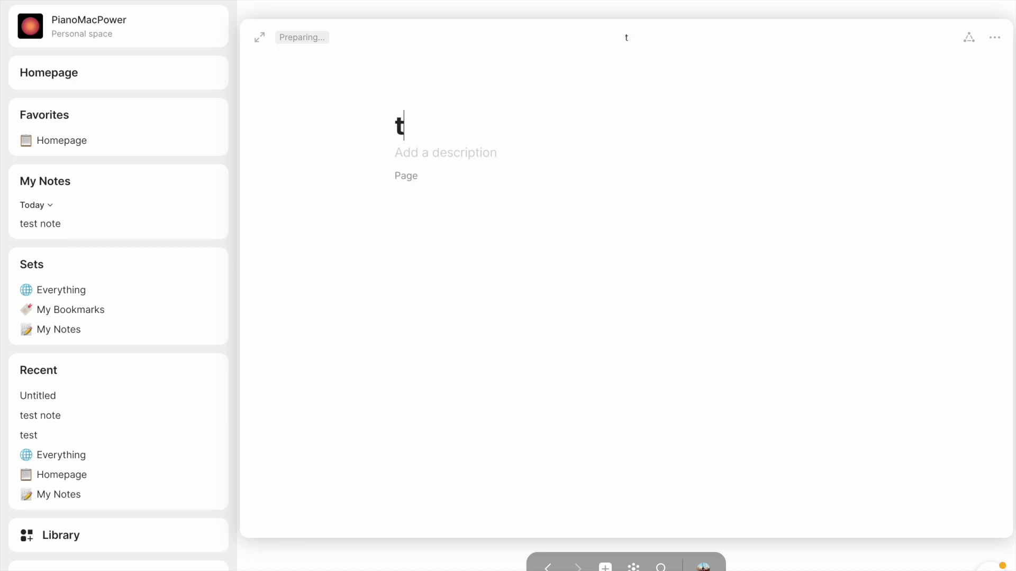
pyautogui.write('est page')
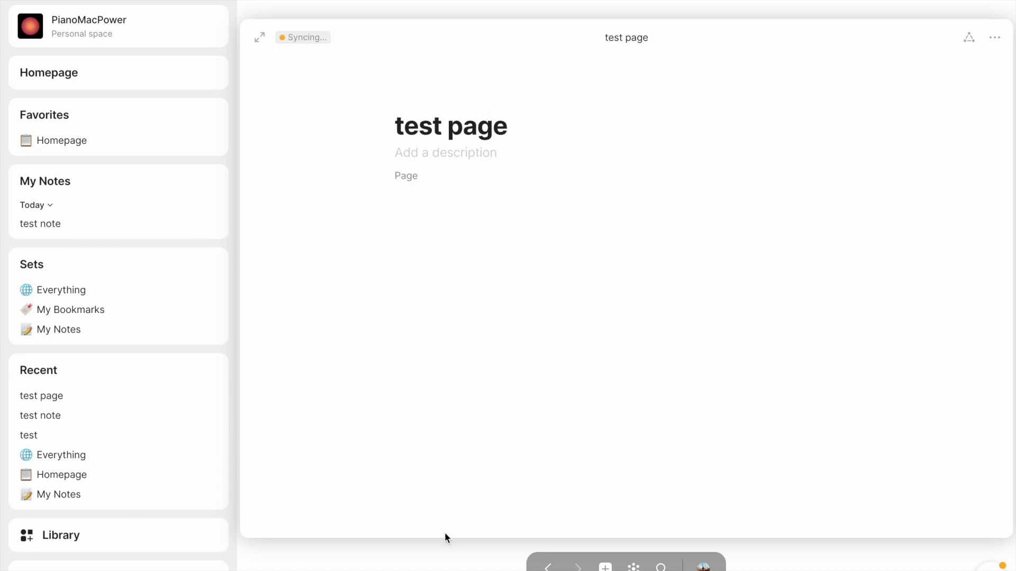
pyautogui.click(520, 562)
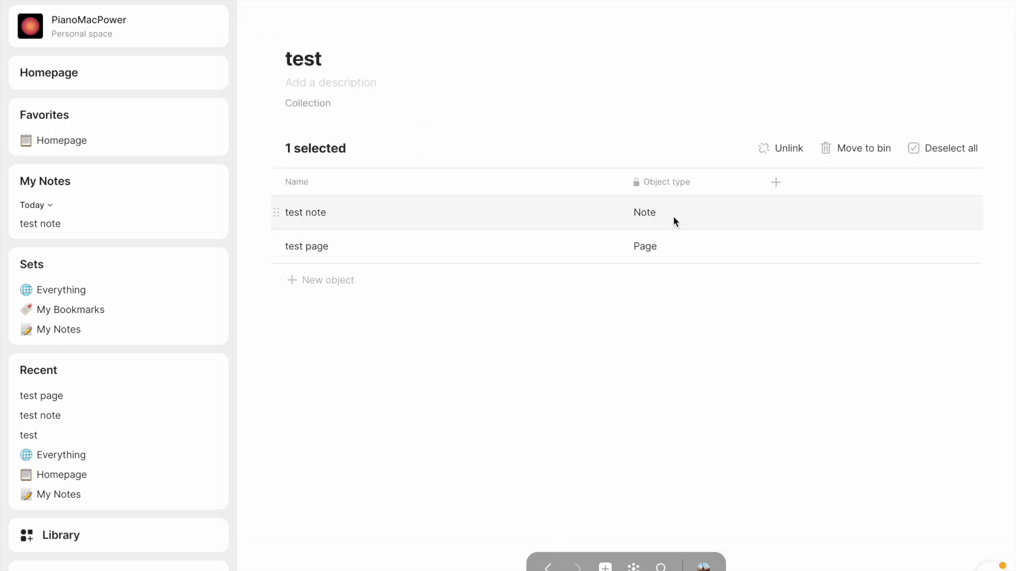